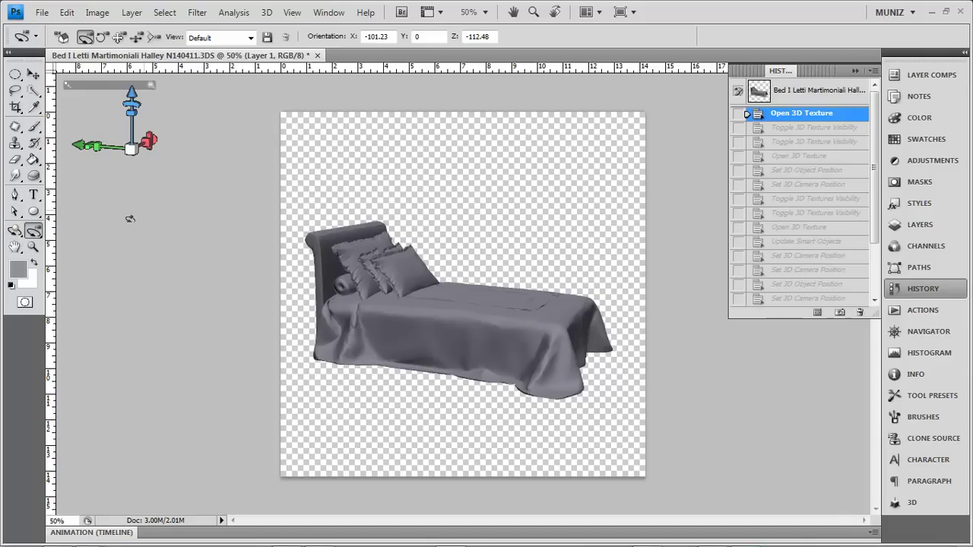
# Step: Rotate the bed model with the 3D Object Rotate tool to X -13.2, Y -16, Z 22.5
pyautogui.click(15, 232)
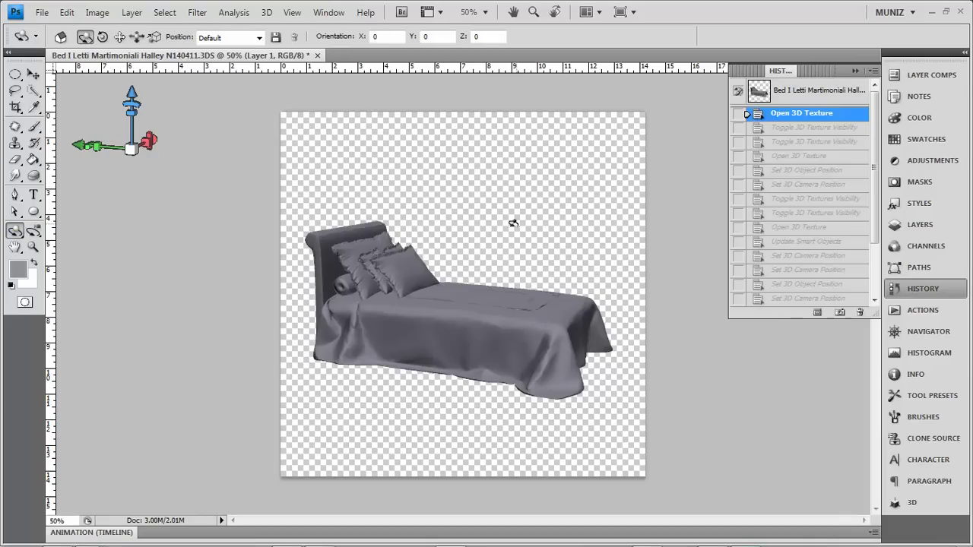
pyautogui.moveTo(520, 242); pyautogui.dragTo(487, 238)
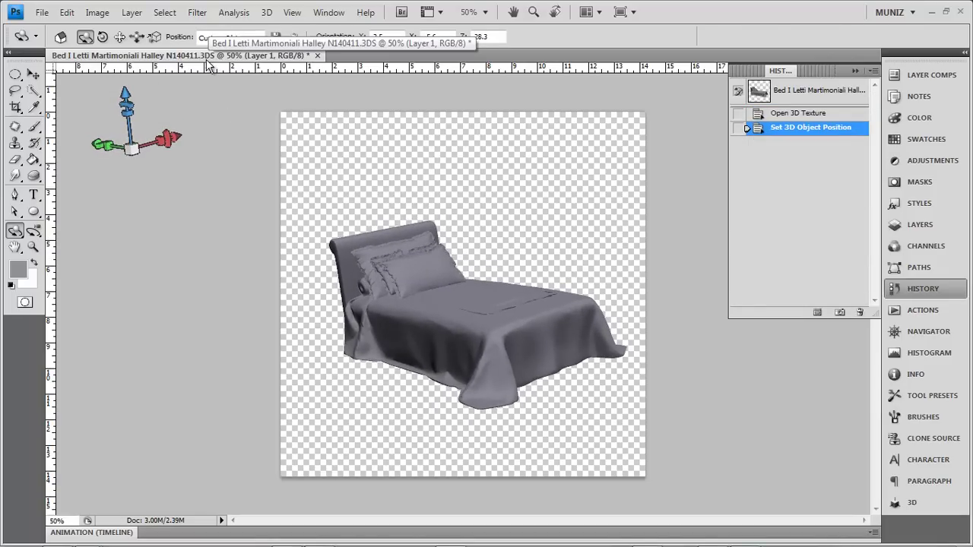
pyautogui.moveTo(462, 258); pyautogui.dragTo(490, 286)
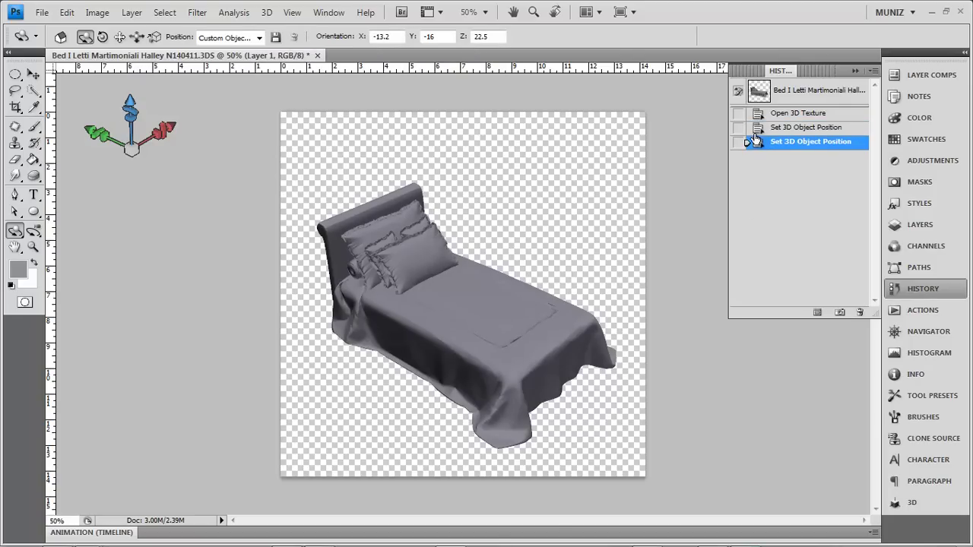
# Step: Open the PS Material 0 texture and place the Brown-stone-wall image to fill it
pyautogui.click(916, 225)
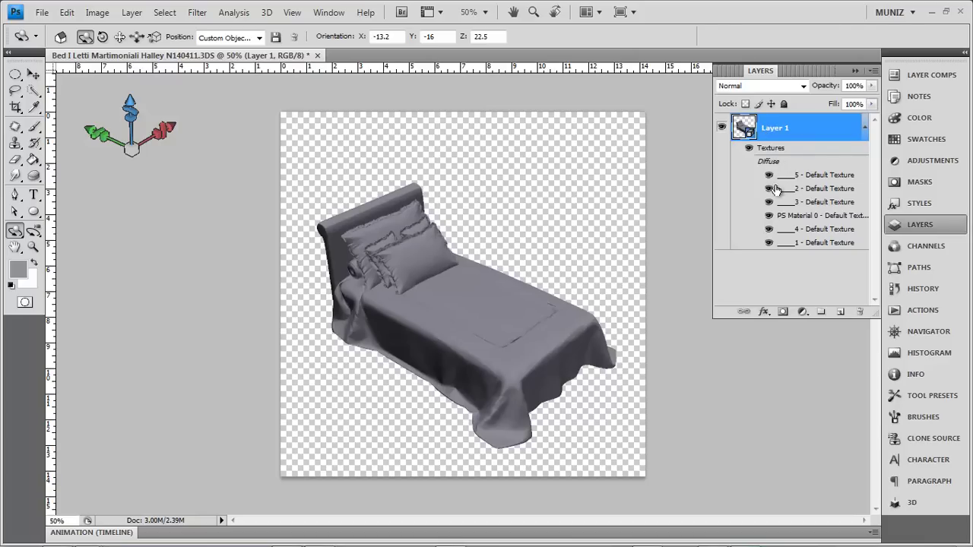
pyautogui.doubleClick(813, 217)
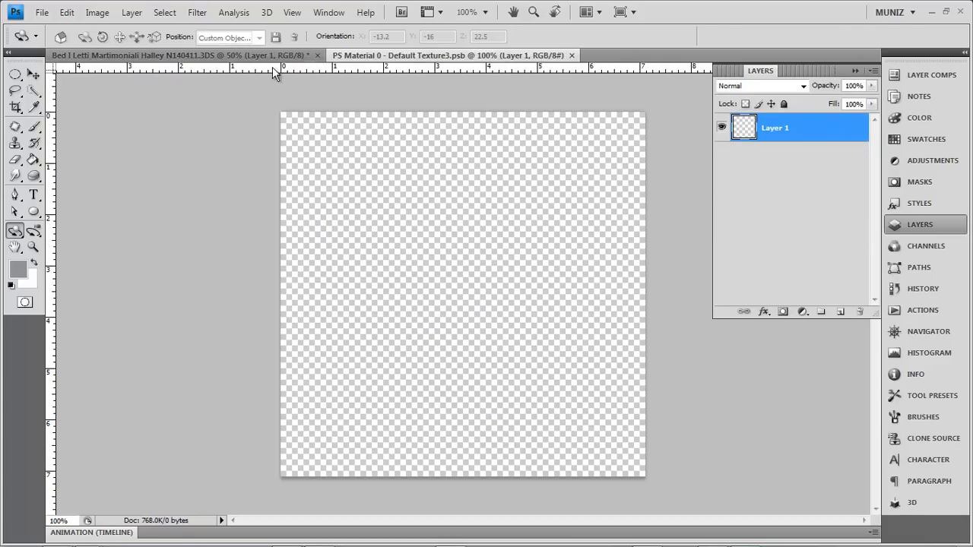
pyautogui.click(67, 12)
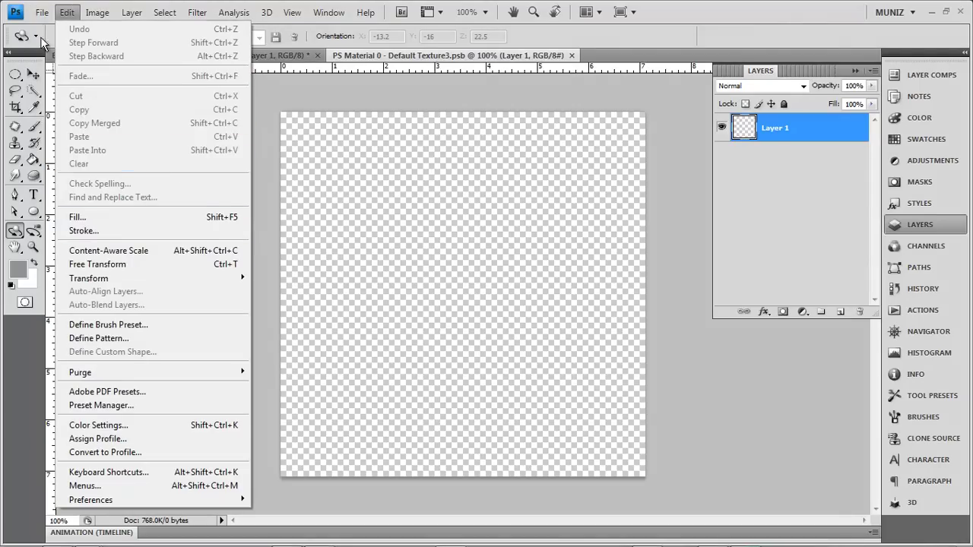
pyautogui.click(42, 12)
pyautogui.click(116, 263)
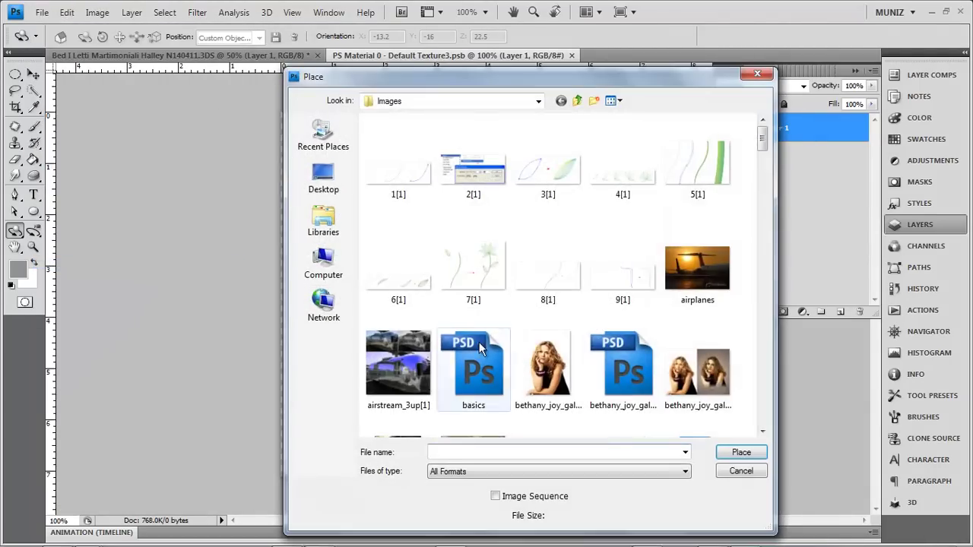
pyautogui.click(548, 365)
pyautogui.scroll(-3, 533, 304)
pyautogui.doubleClick(486, 259)
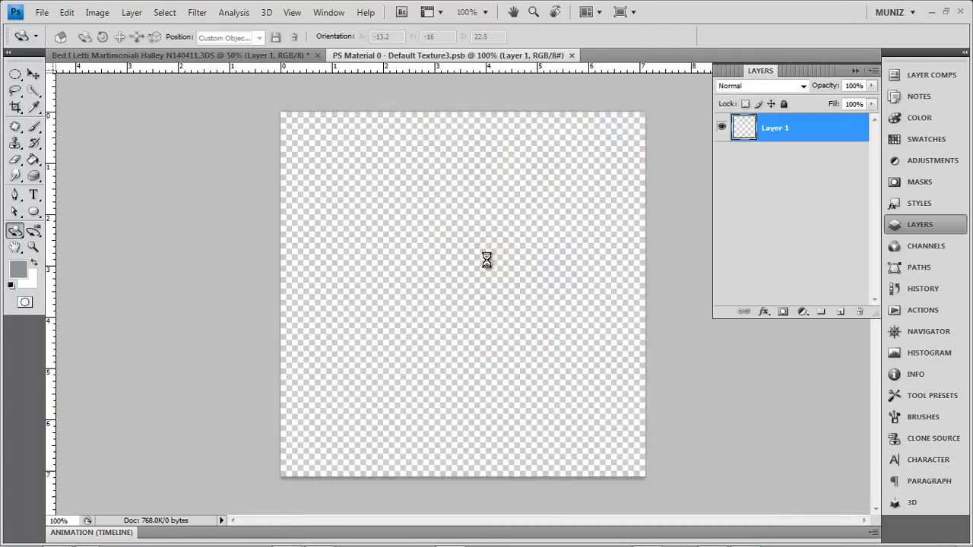
pyautogui.press('Return')
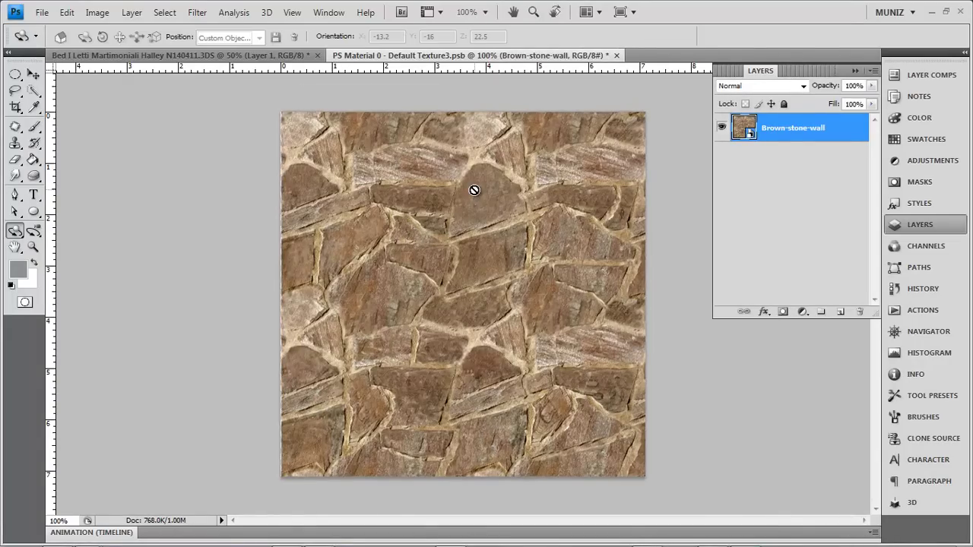
# Step: Back in the bed document, tilt the model so its top faces the viewer
pyautogui.click(187, 53)
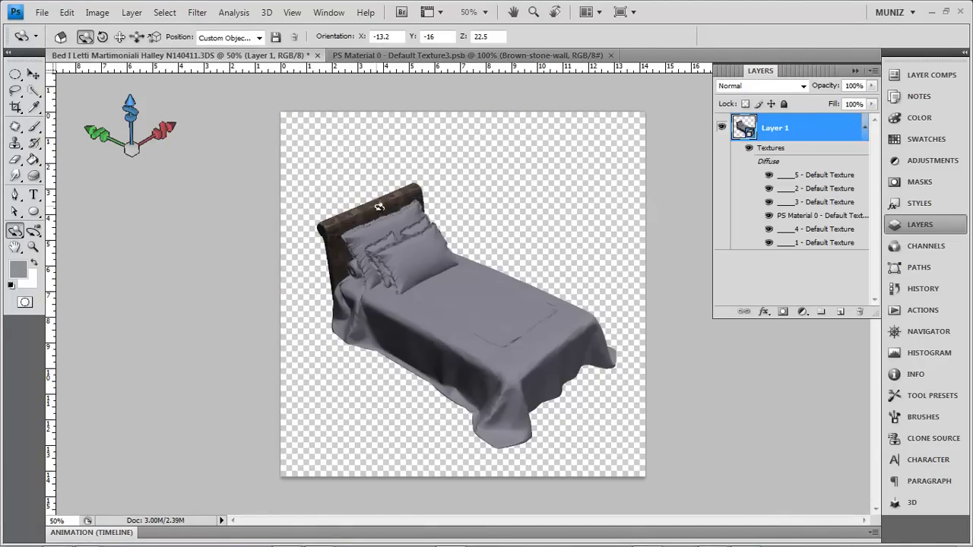
pyautogui.moveTo(360, 218); pyautogui.dragTo(329, 213)
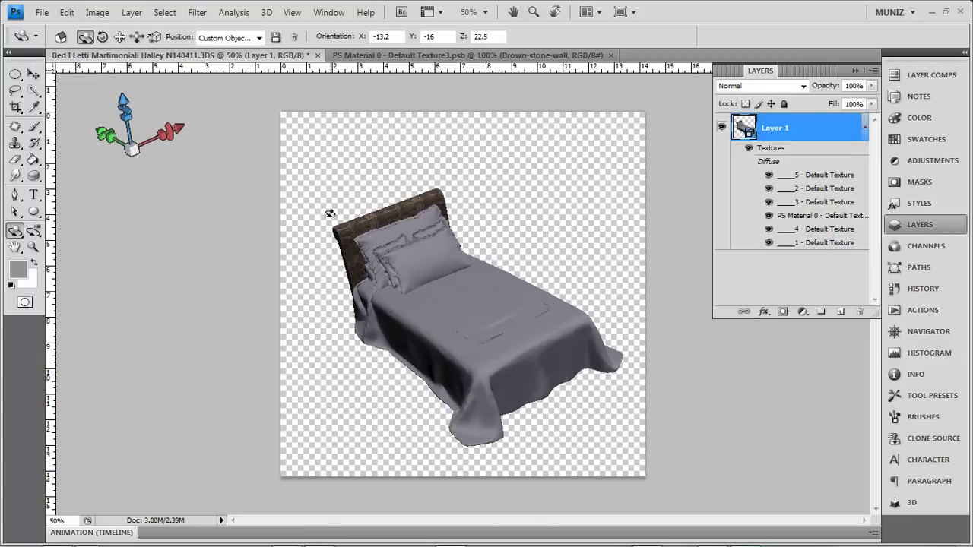
# Step: Paint and fill texture 5 dark blue, giving the blanket a navy border band
pyautogui.doubleClick(824, 176)
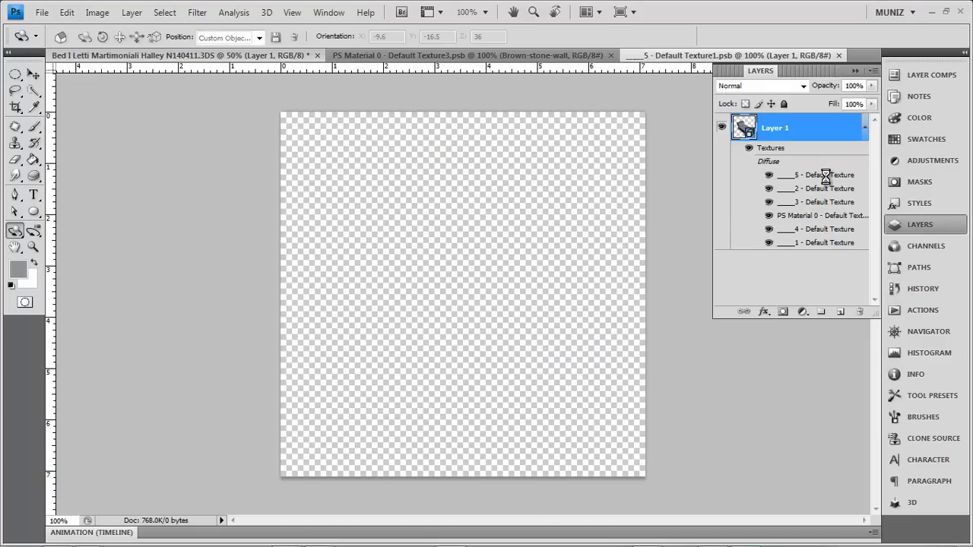
pyautogui.click(33, 126)
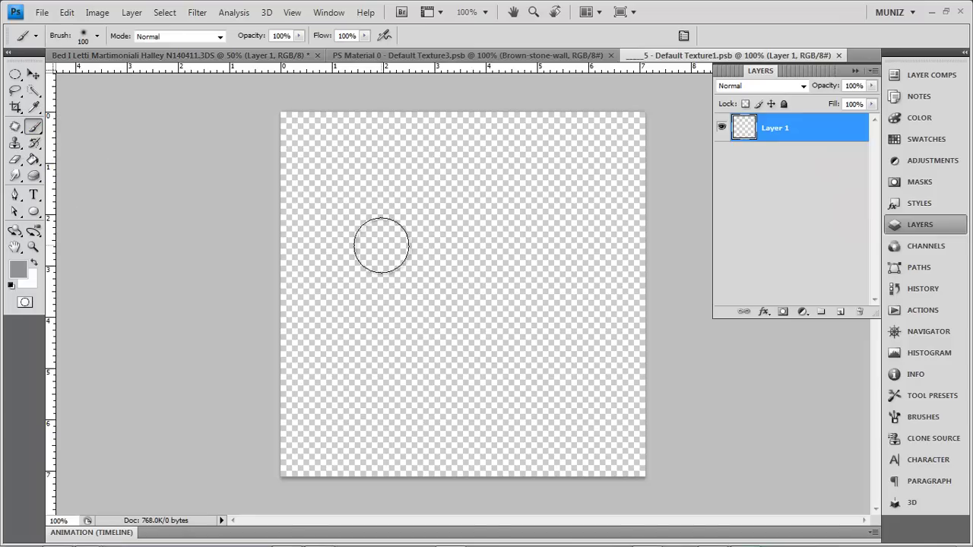
pyautogui.click(920, 139)
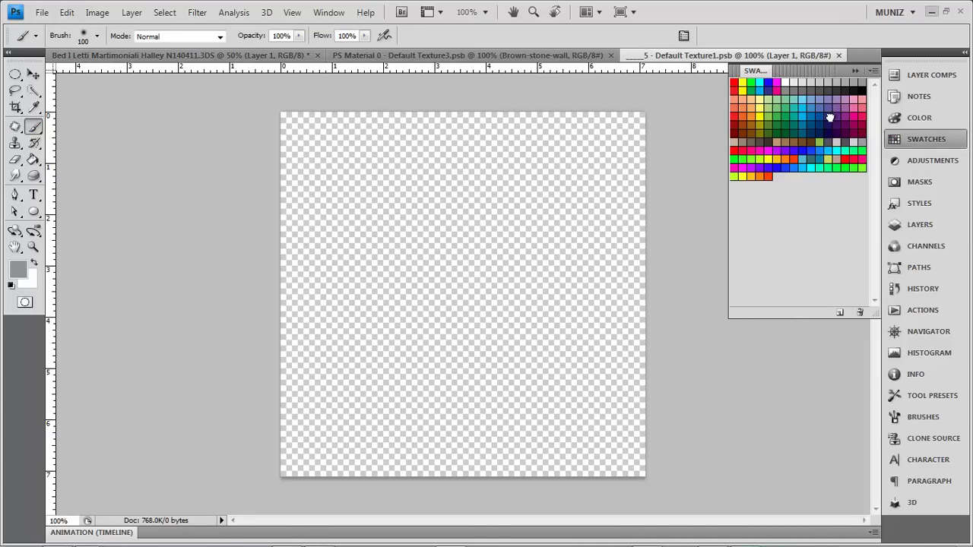
pyautogui.click(830, 118)
pyautogui.moveTo(485, 177)
pyautogui.mouseDown()
pyautogui.moveTo(506, 148)
pyautogui.moveTo(660, 100)
pyautogui.moveTo(57, 139)
pyautogui.mouseUp()
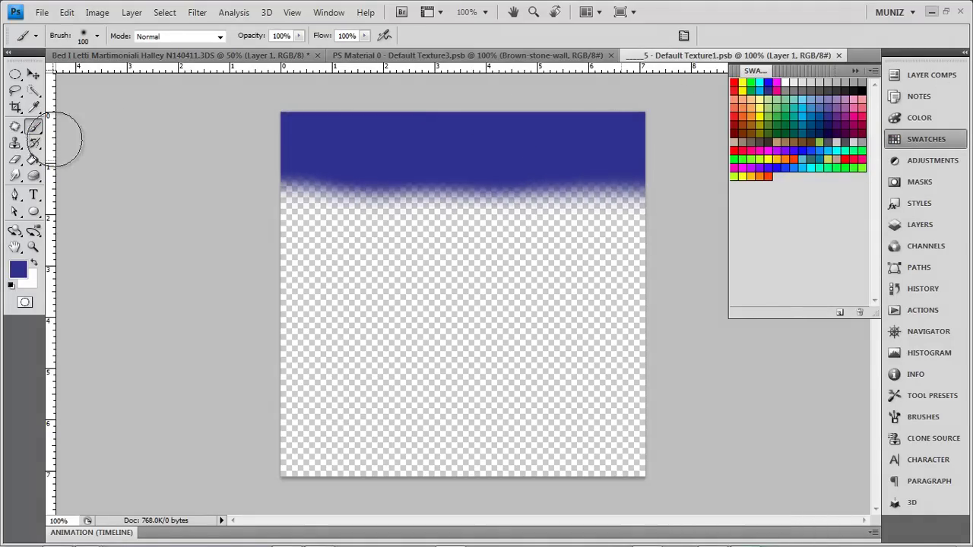
pyautogui.click(33, 160)
pyautogui.click(446, 354)
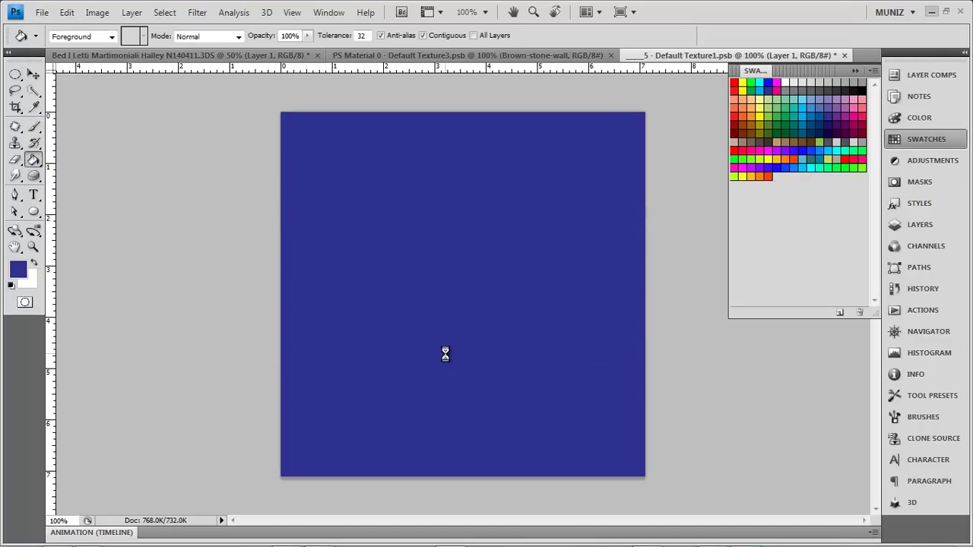
pyautogui.click(245, 53)
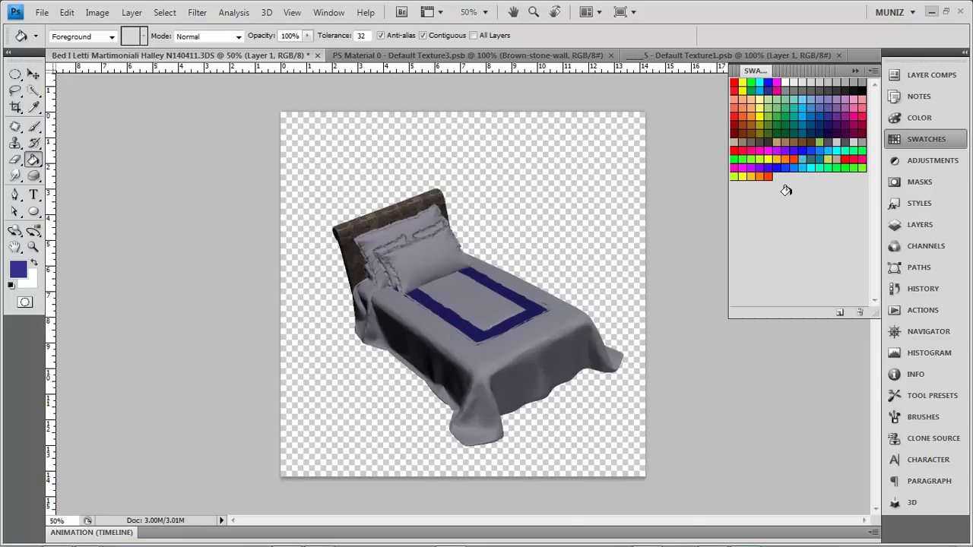
# Step: Fill the pillow's texture 2 solid purple from the swatches and return to the bed
pyautogui.click(911, 225)
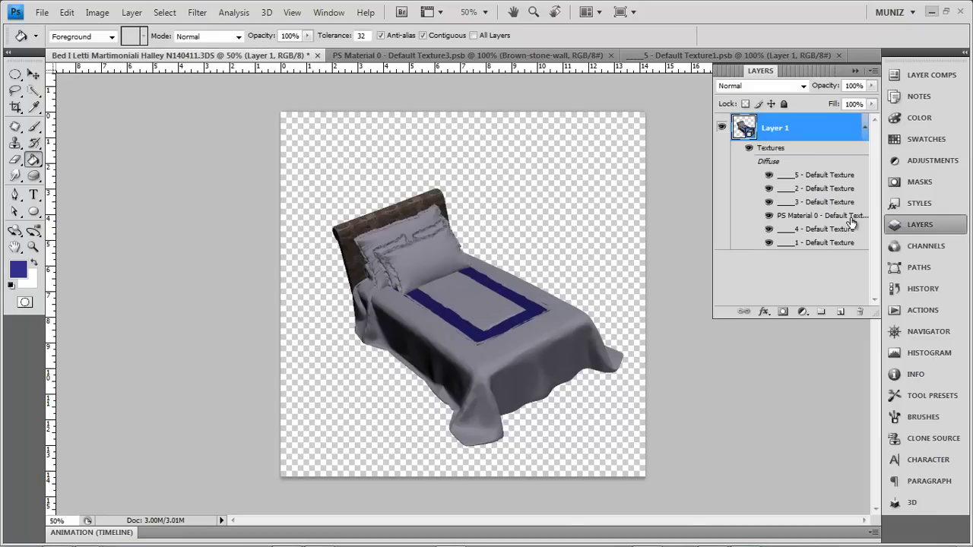
pyautogui.doubleClick(803, 188)
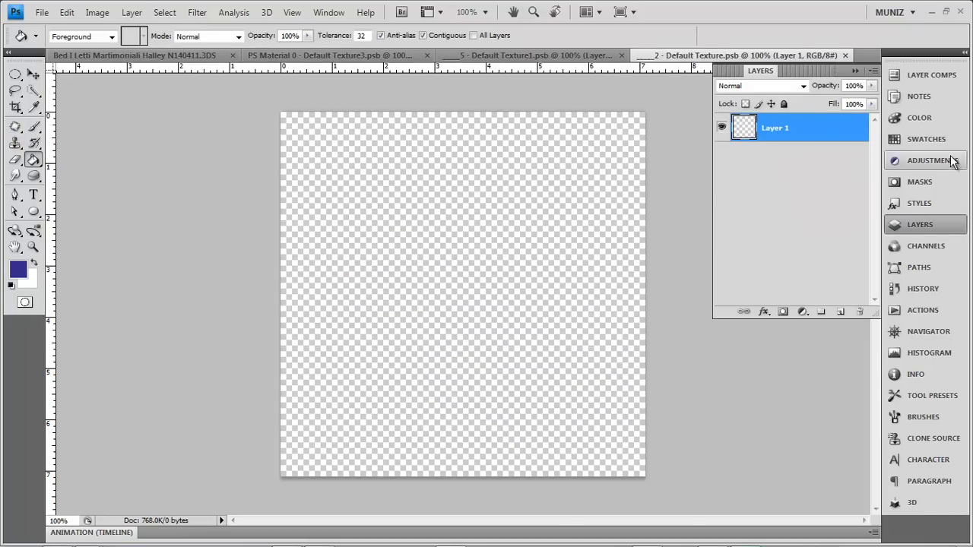
pyautogui.click(923, 139)
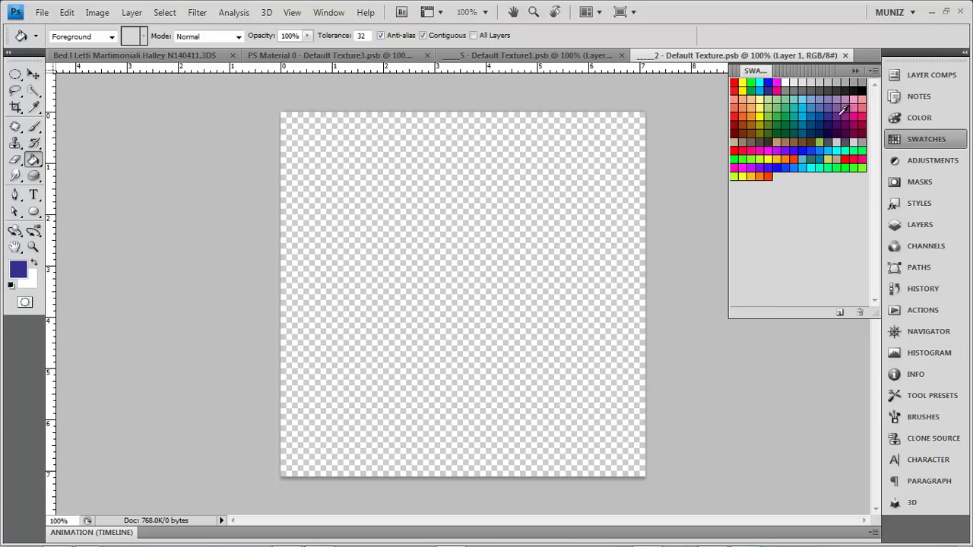
pyautogui.click(841, 113)
pyautogui.click(466, 199)
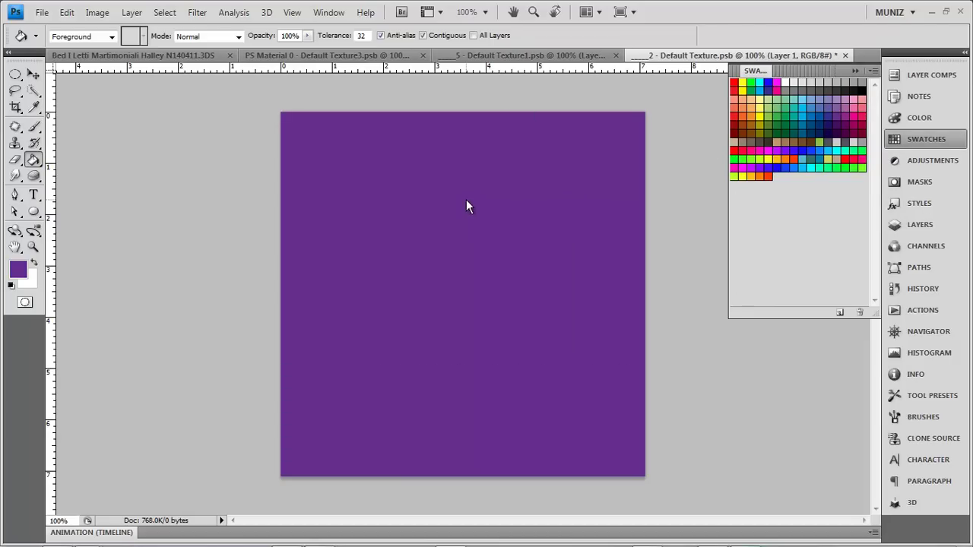
pyautogui.click(220, 56)
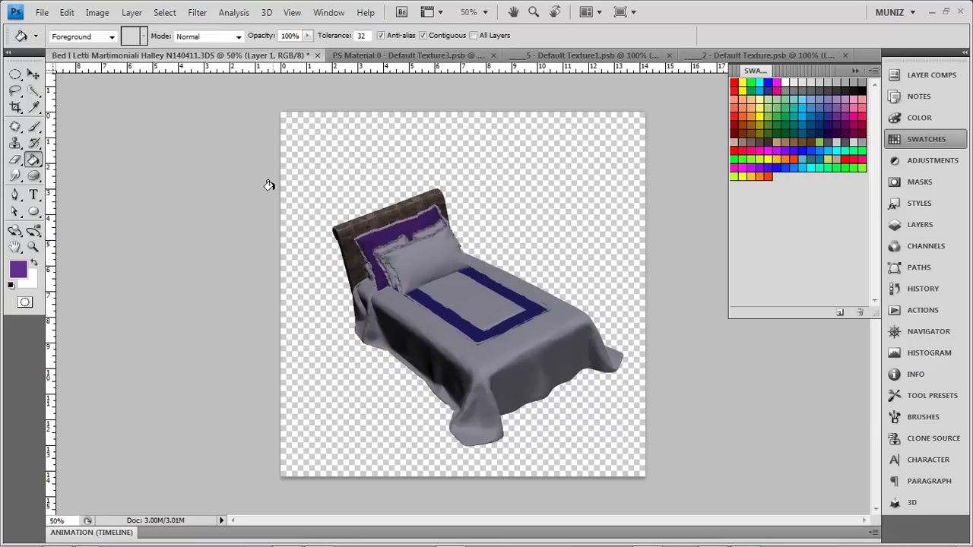
pyautogui.click(34, 73)
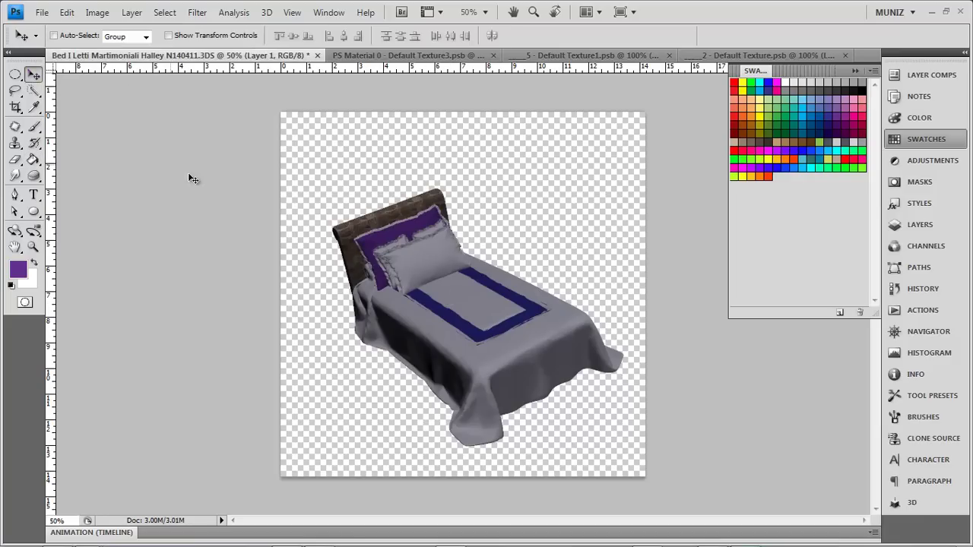
# Step: Rotate the bed through several views into a front three-quarter view at X -6, Y -15.1, Z 14.3
pyautogui.click(15, 231)
pyautogui.moveTo(315, 256); pyautogui.dragTo(354, 213)
pyautogui.moveTo(352, 332); pyautogui.dragTo(561, 341)
pyautogui.moveTo(506, 367); pyautogui.dragTo(470, 197)
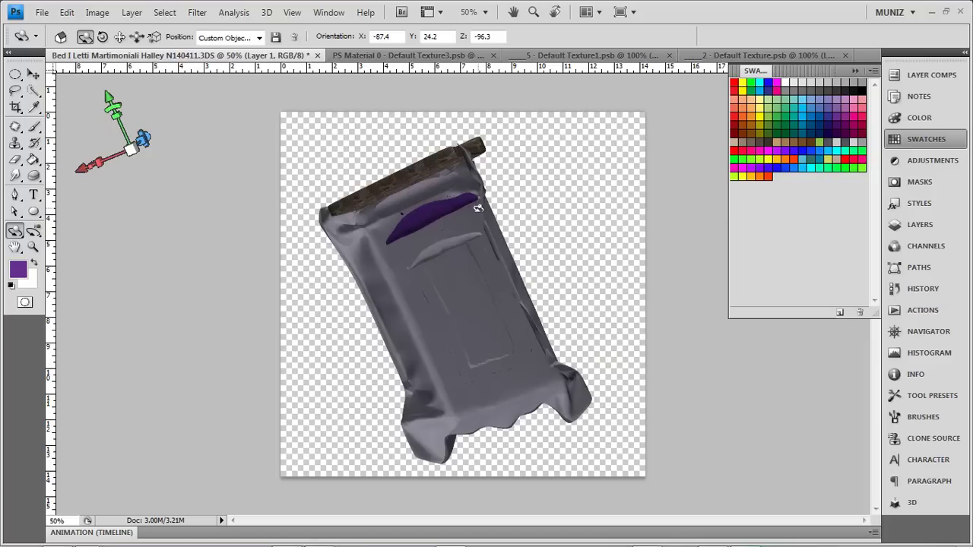
pyautogui.moveTo(453, 275); pyautogui.dragTo(291, 445)
pyautogui.moveTo(398, 388); pyautogui.dragTo(371, 409)
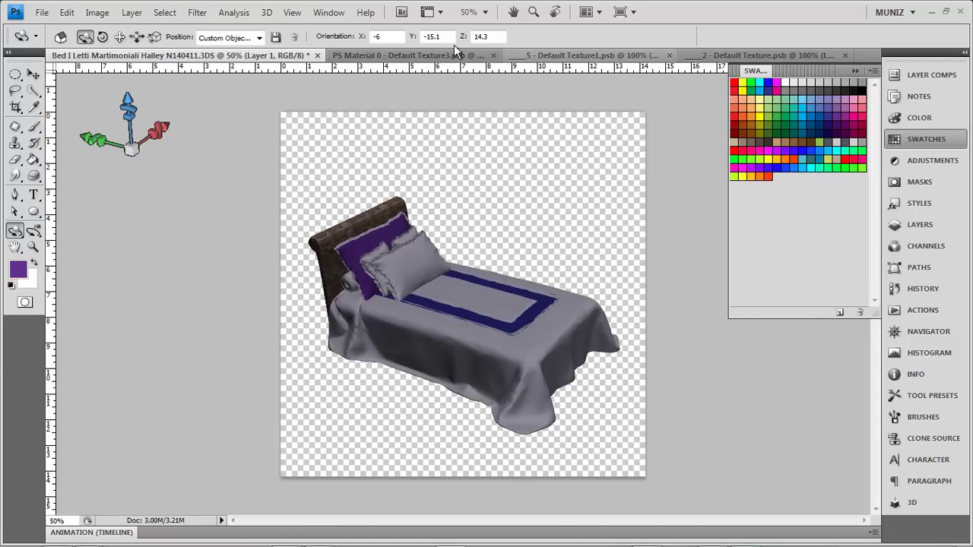
# Step: Show the texture list and level the bed's rotation to X 0.2, Y -7, Z 14.5
pyautogui.click(897, 232)
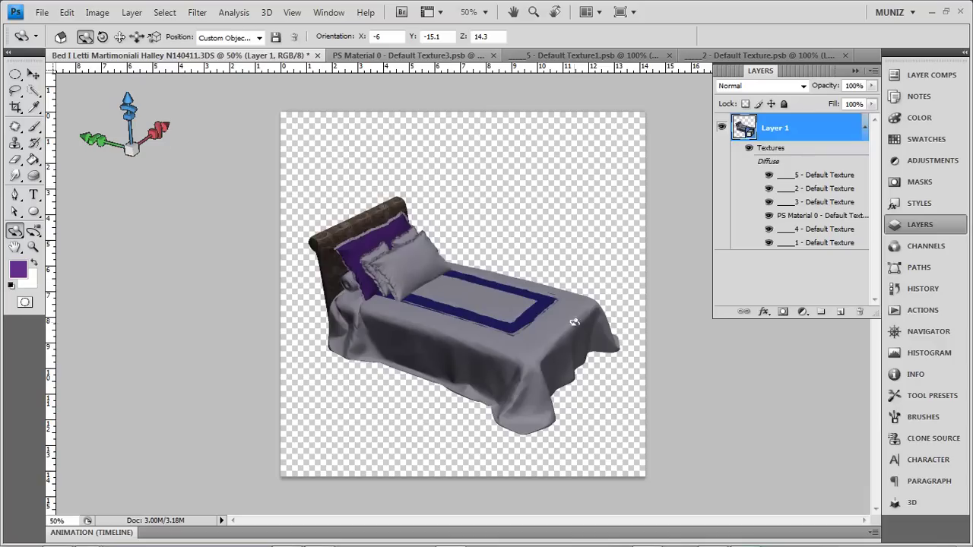
pyautogui.moveTo(398, 201); pyautogui.dragTo(396, 179)
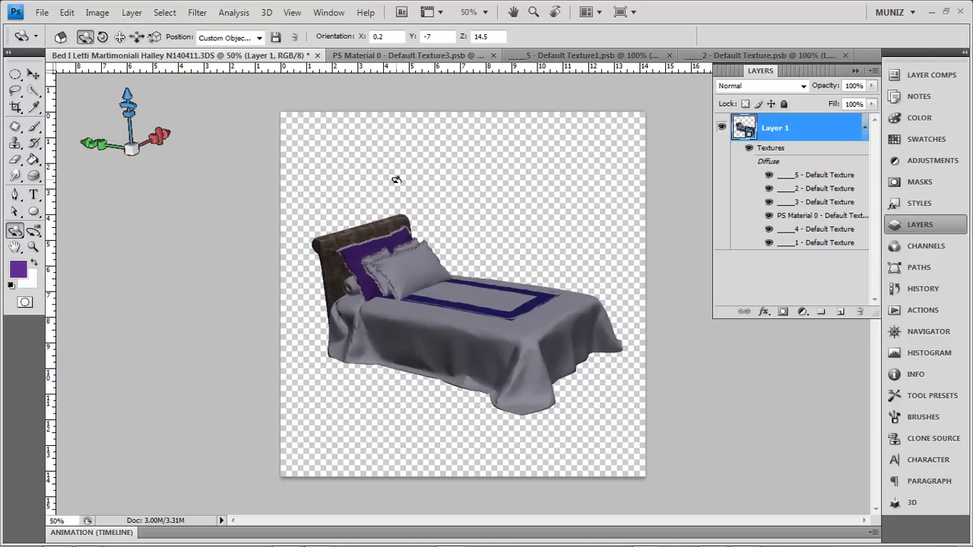
pyautogui.hotkey('ctrl', 't')
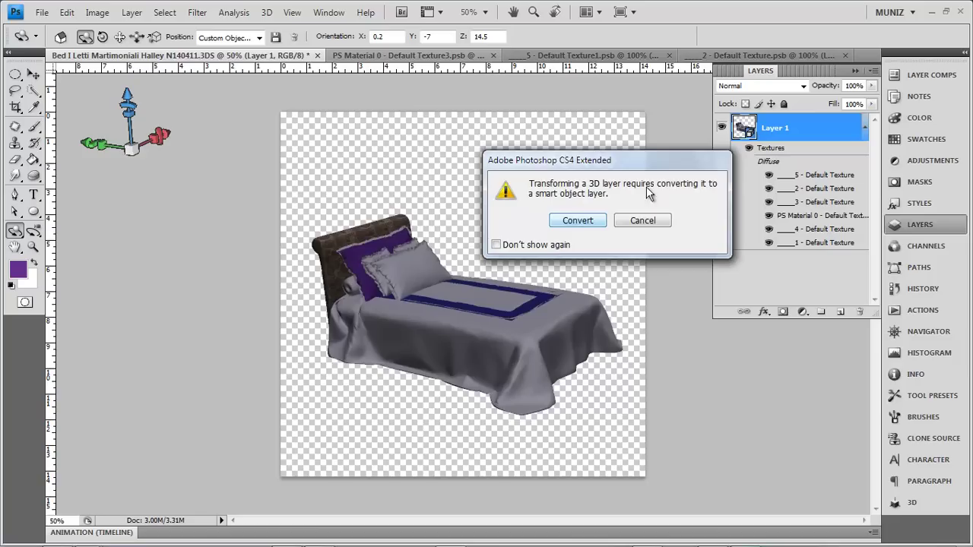
pyautogui.click(577, 221)
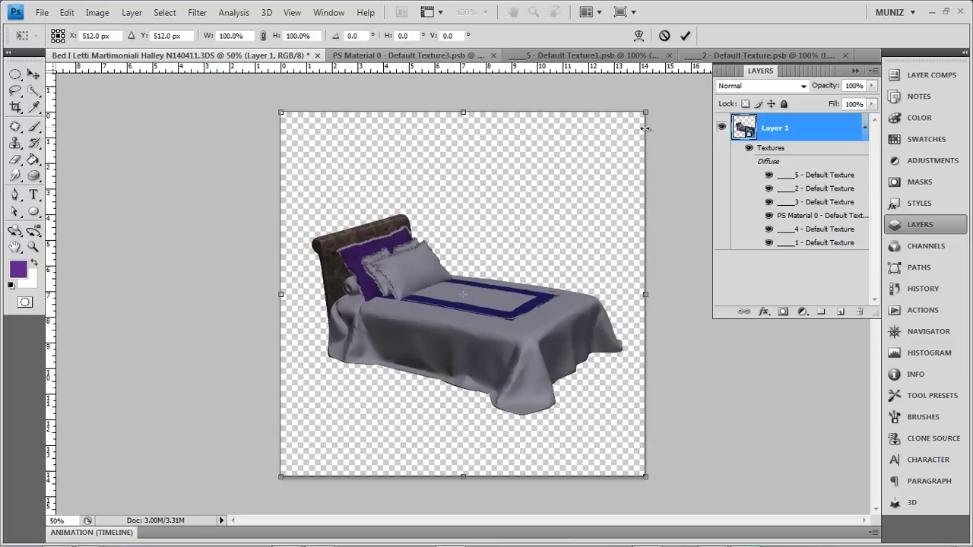
pyautogui.moveTo(644, 112); pyautogui.dragTo(463, 294)
pyautogui.moveTo(414, 388); pyautogui.dragTo(475, 263)
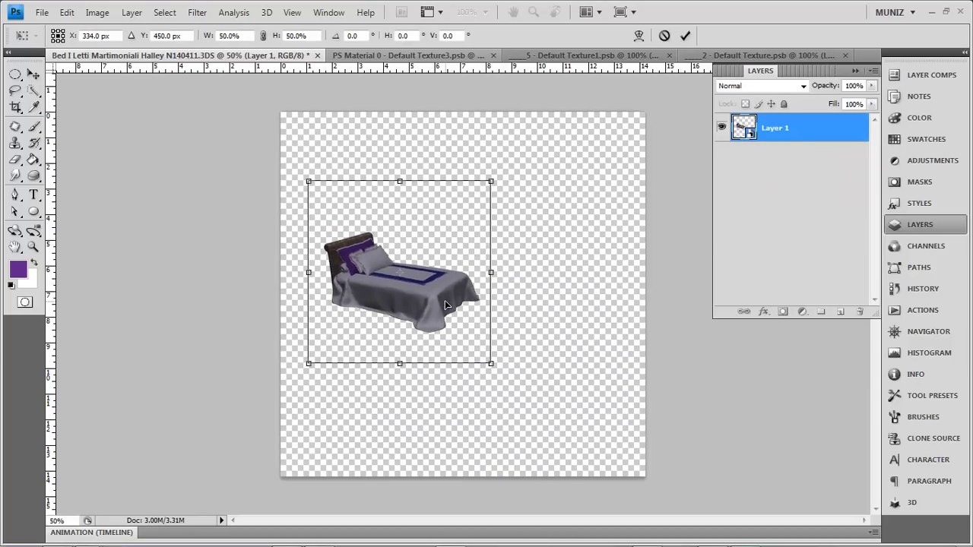
pyautogui.click(15, 231)
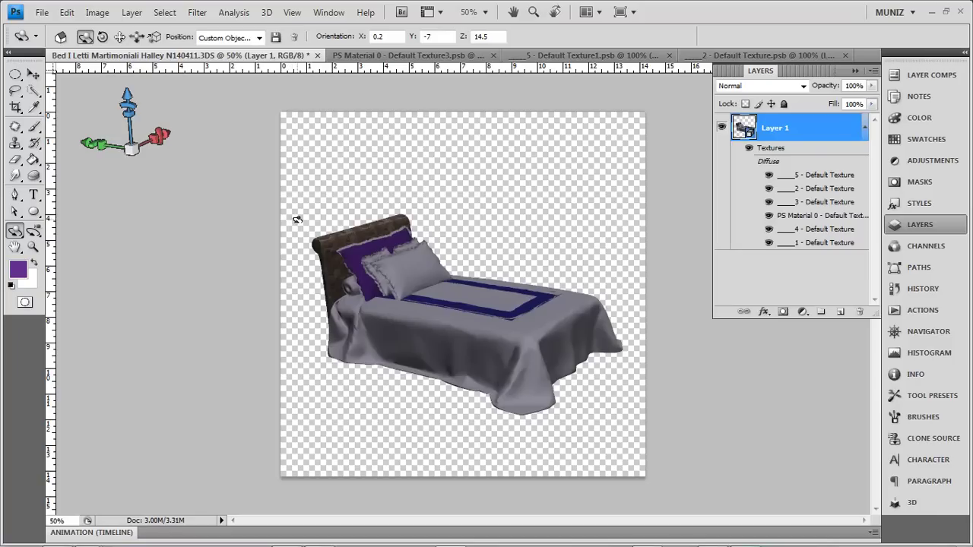
# Step: Nudge the bed's rotation to X 1.5, Y -3.6, Z 9.1
pyautogui.moveTo(276, 268); pyautogui.dragTo(310, 216)
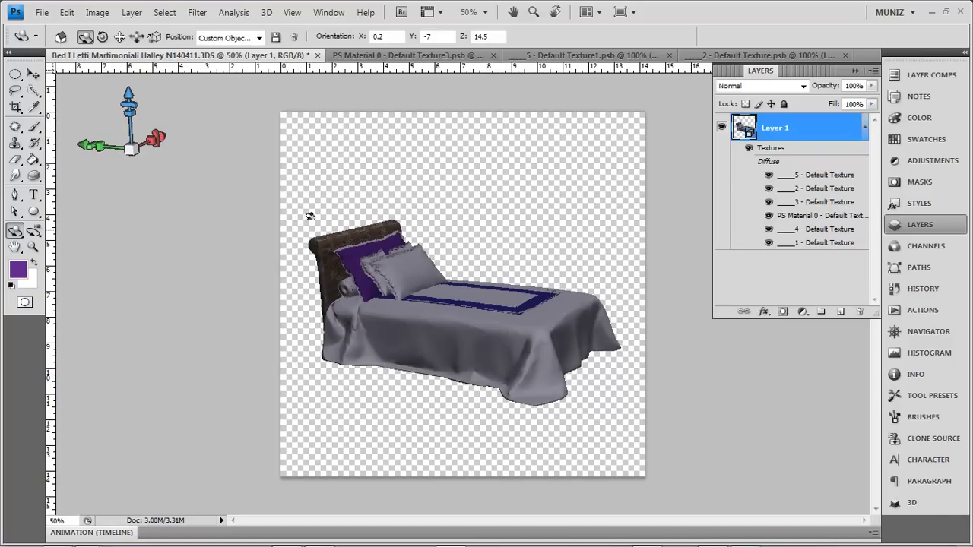